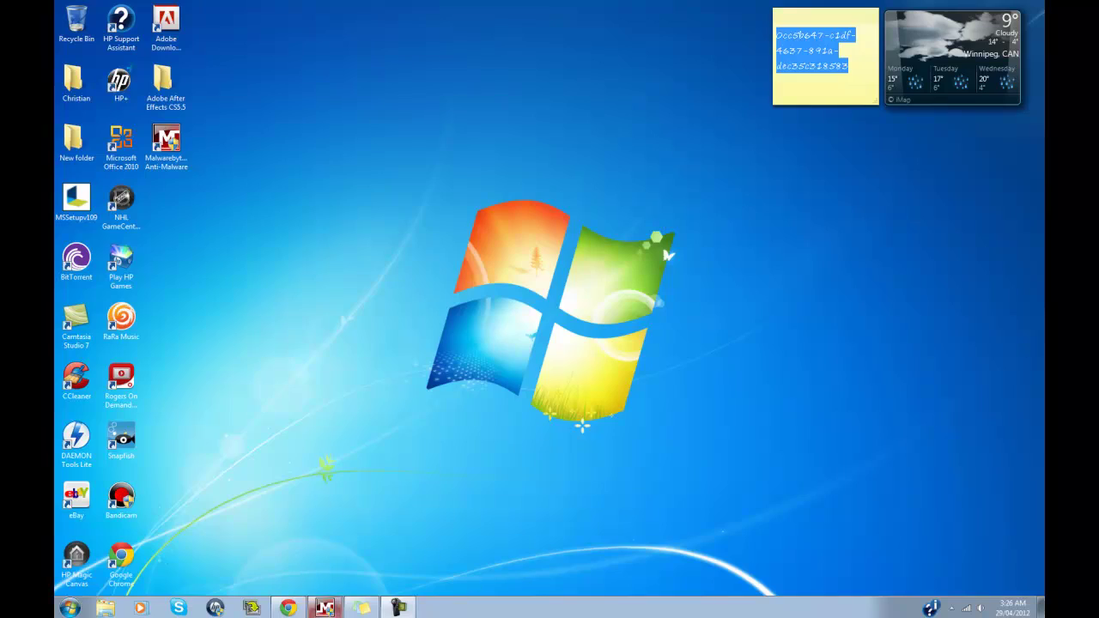
- Launch Registry Editor by searching 'regedit' from Start
{"action": "left_click", "coordinate": [288, 608]}
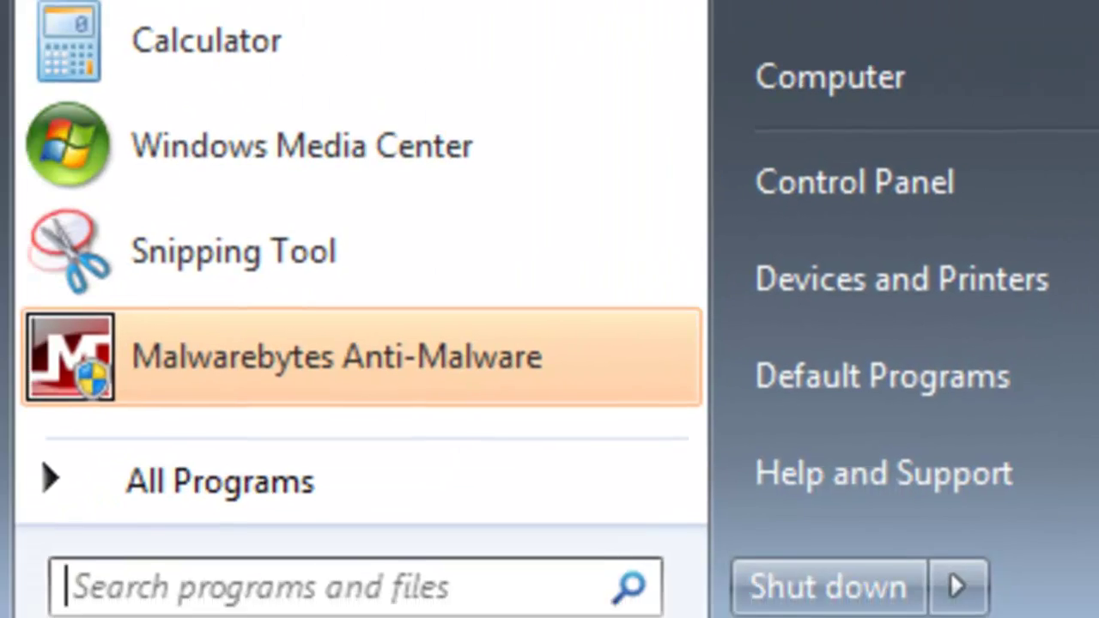
{"action": "type", "text": "regedit"}
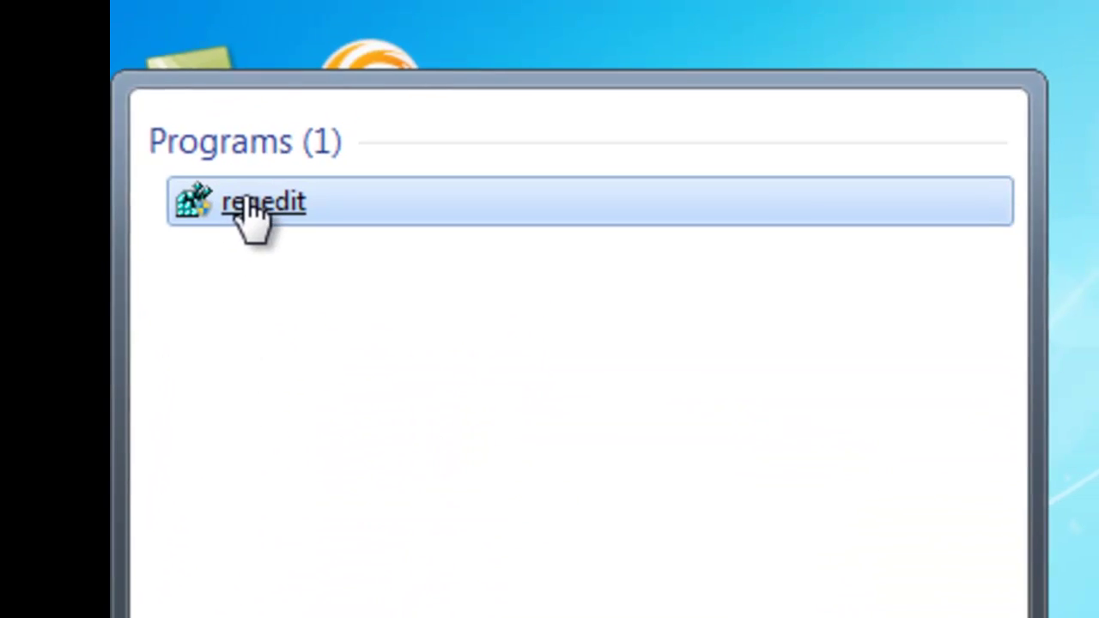
{"action": "left_click", "coordinate": [251, 210]}
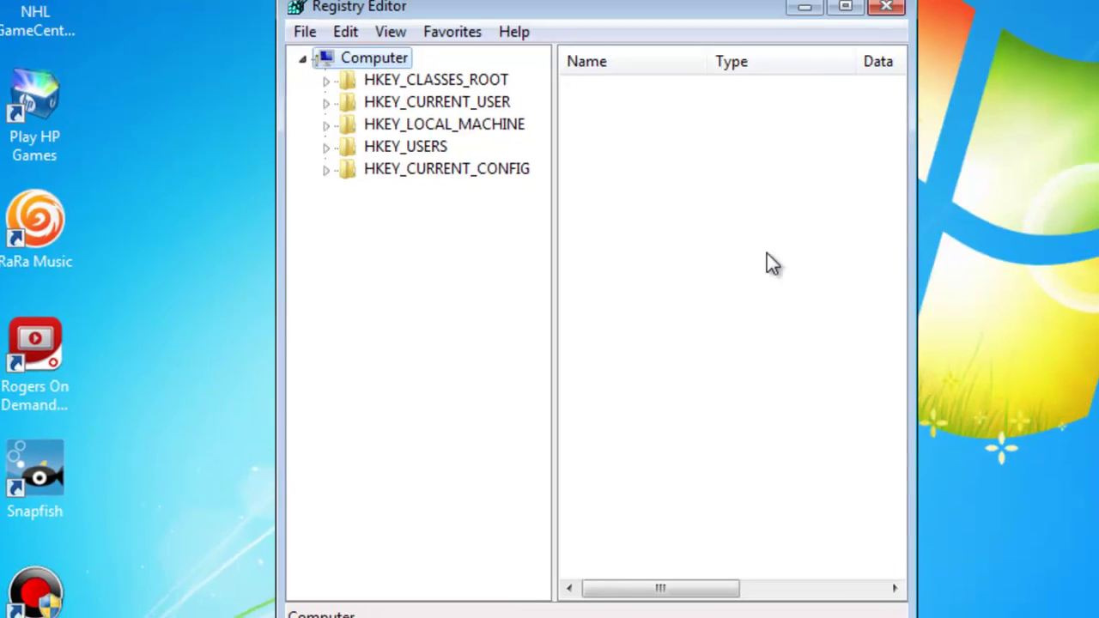
{"action": "left_click_drag", "start_coordinate": [479, 48], "coordinate": [543, 24]}
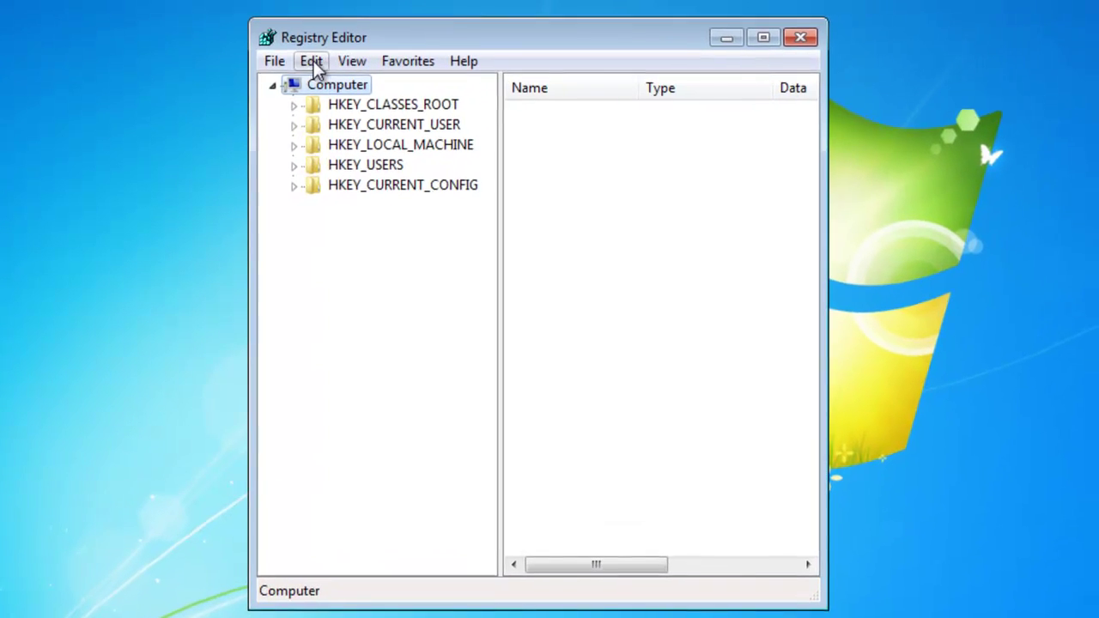
- Search the registry for the pasted GUID 0cc5b647-c1df-4637-891a-dec35c318583 using Edit > Find
{"action": "left_click", "coordinate": [310, 63]}
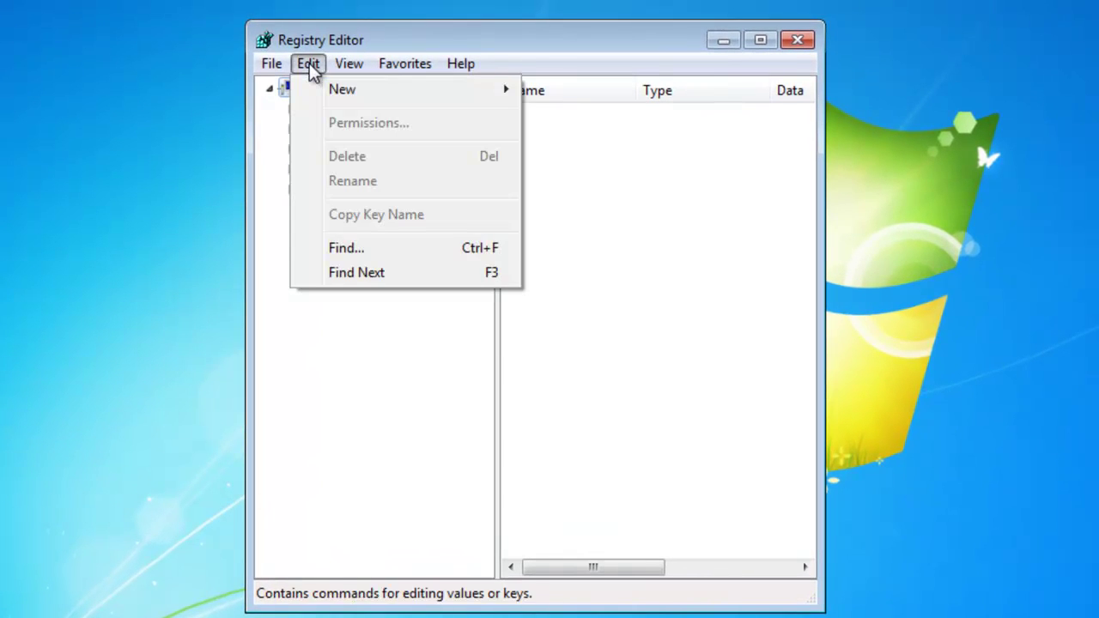
{"action": "left_click", "coordinate": [342, 249]}
{"action": "right_click", "coordinate": [465, 167]}
{"action": "left_click", "coordinate": [509, 265]}
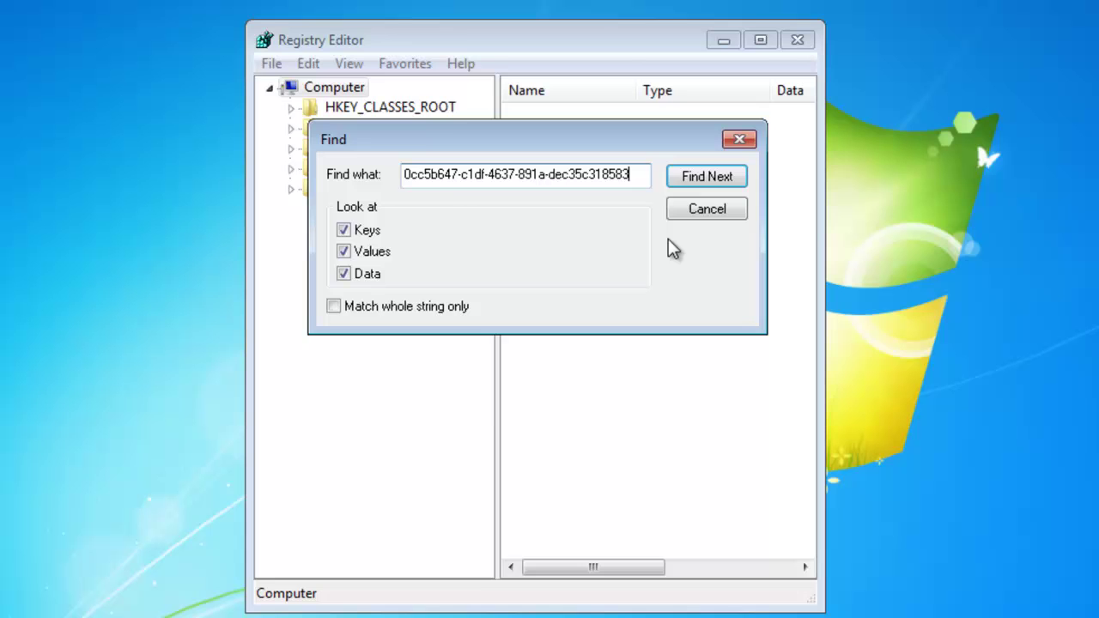
{"action": "left_click", "coordinate": [692, 180]}
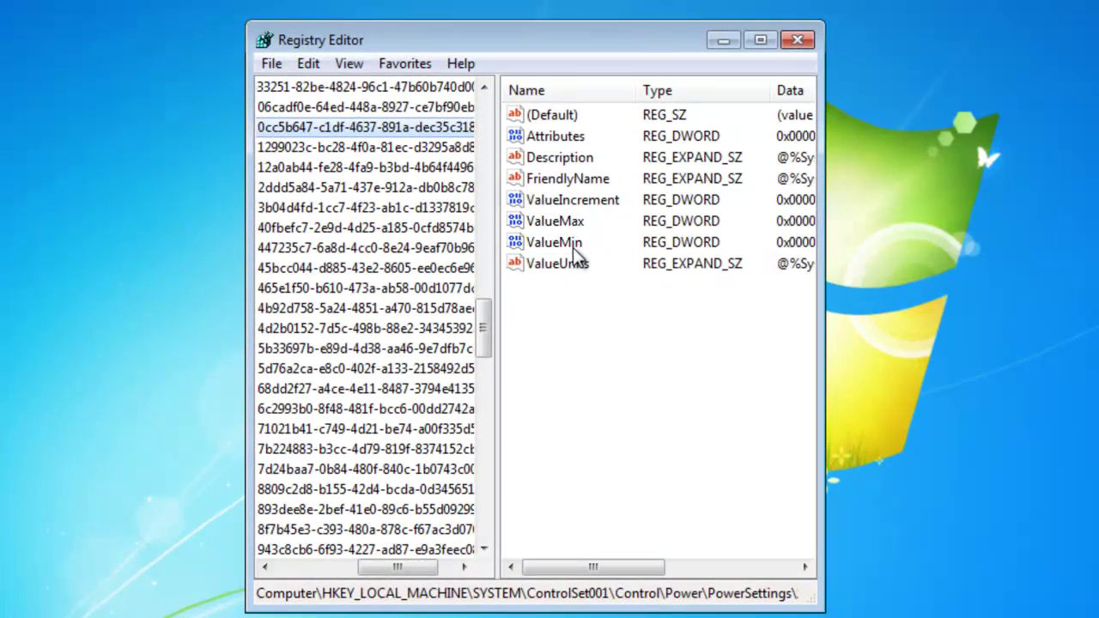
{"action": "right_click", "coordinate": [573, 246]}
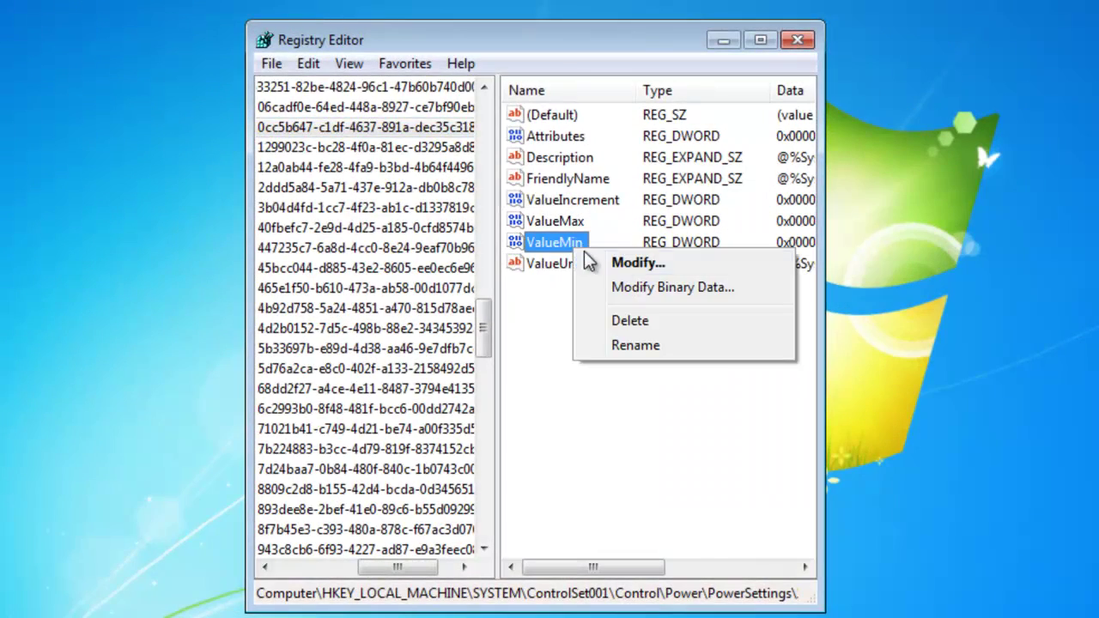
{"action": "left_click", "coordinate": [629, 264]}
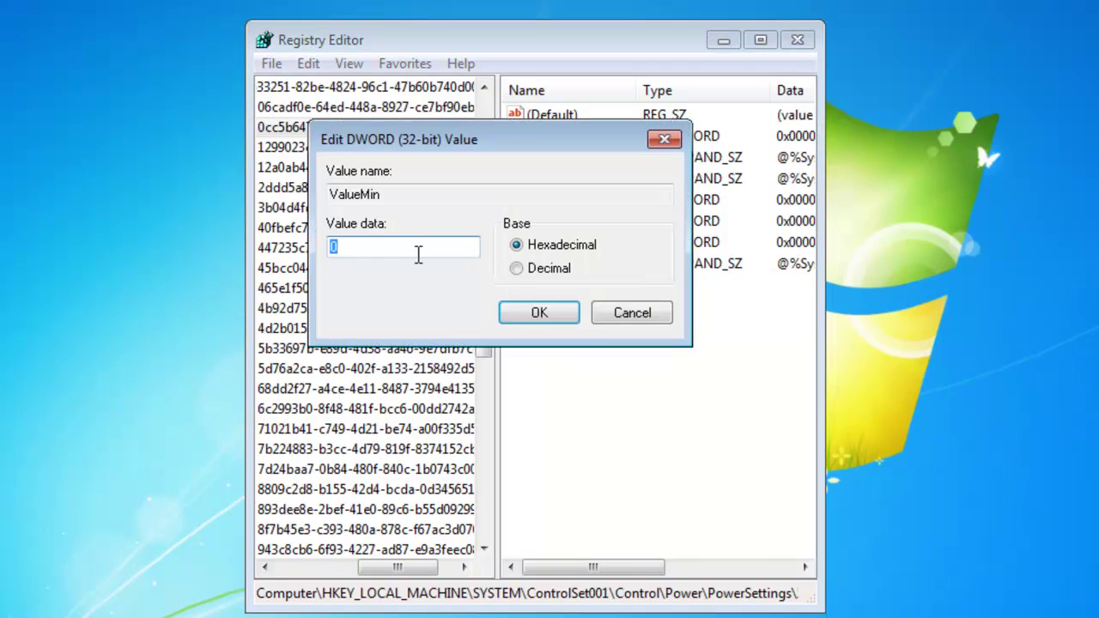
{"action": "left_click", "coordinate": [610, 313]}
{"action": "right_click", "coordinate": [571, 225]}
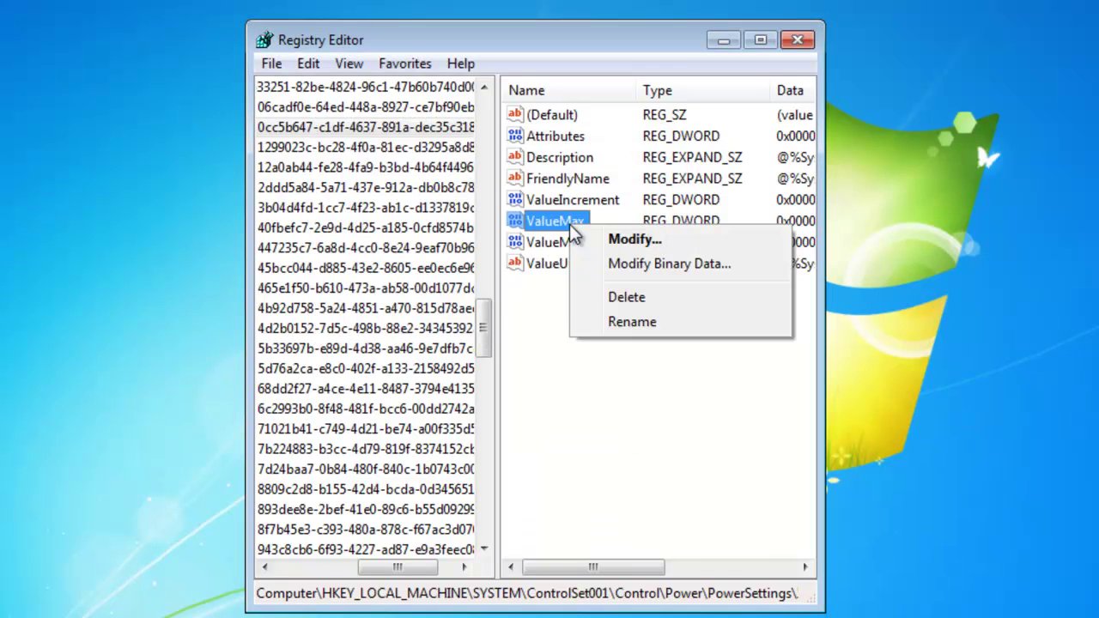
{"action": "left_click", "coordinate": [650, 243]}
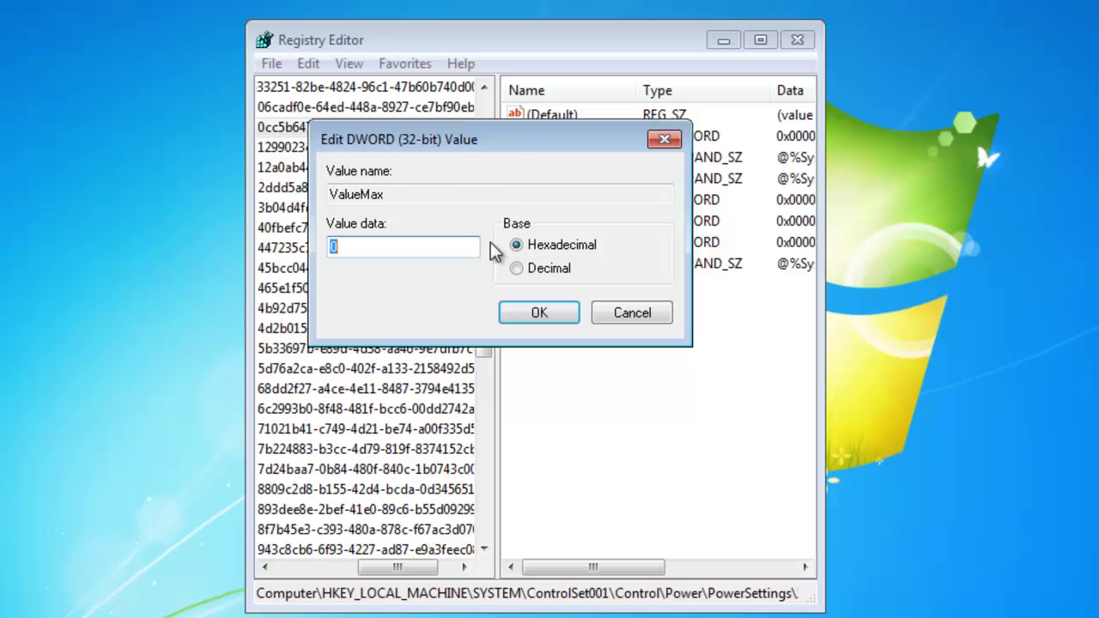
{"action": "left_click", "coordinate": [664, 320]}
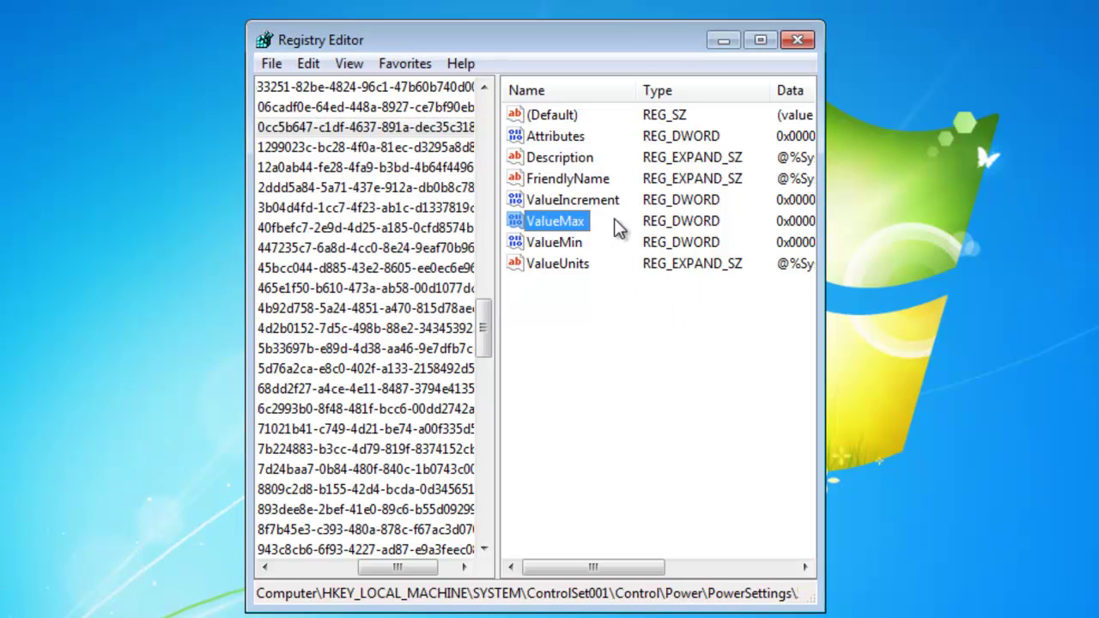
{"action": "left_click", "coordinate": [313, 68]}
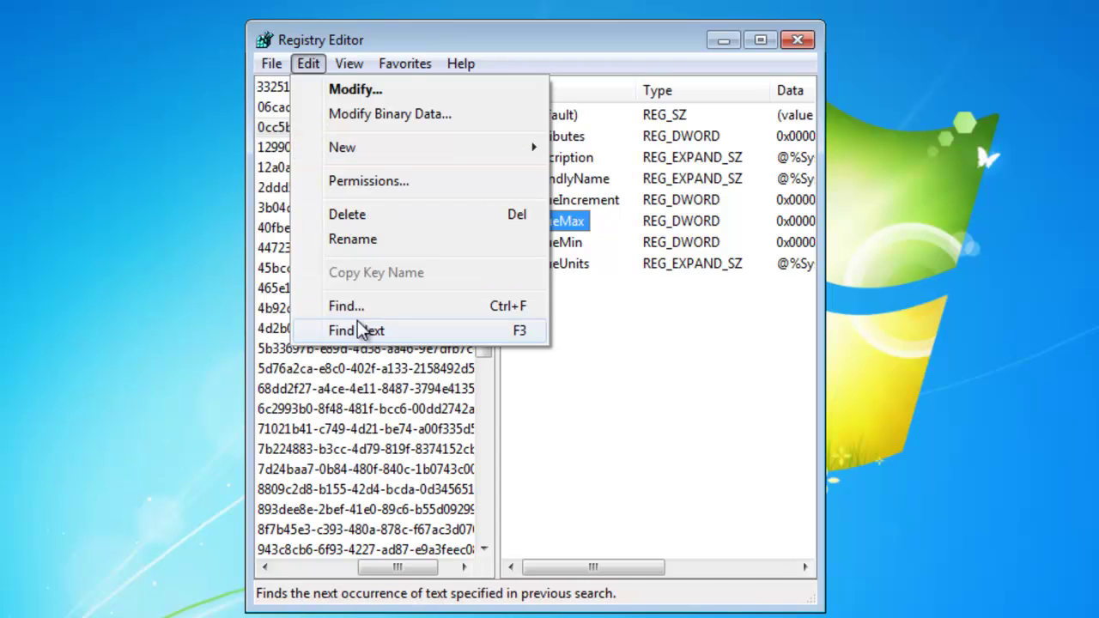
- Jump to the next GUID match and confirm its ValueMax is 0
{"action": "left_click", "coordinate": [357, 328]}
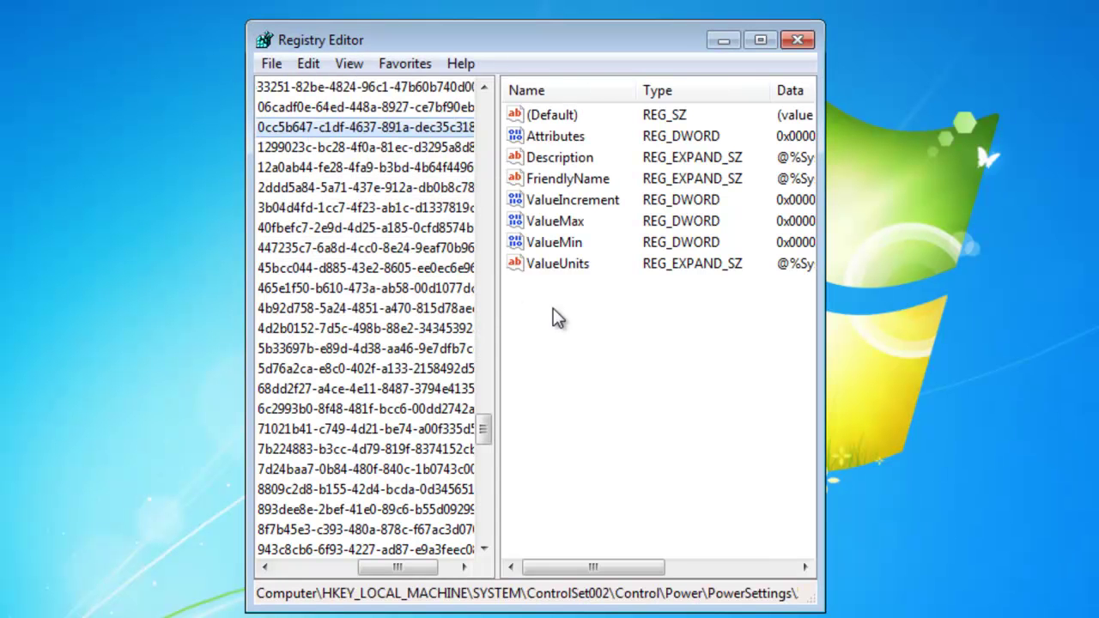
{"action": "right_click", "coordinate": [550, 225]}
{"action": "left_click", "coordinate": [611, 244]}
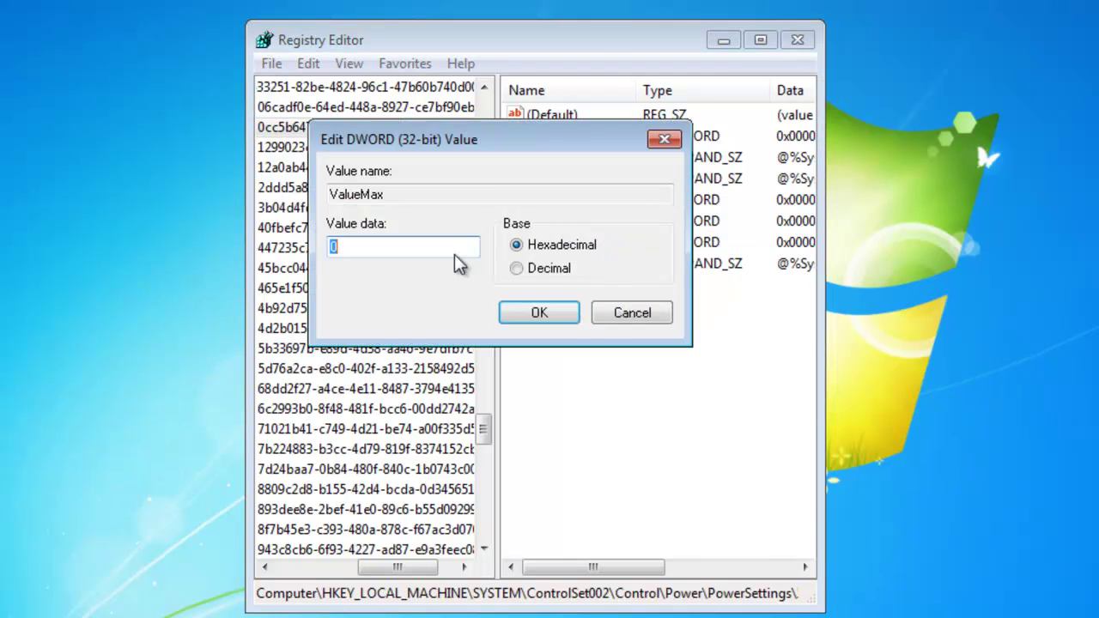
{"action": "left_click", "coordinate": [623, 311]}
- Confirm ValueMin is also 0, then find the next GUID occurrence
{"action": "right_click", "coordinate": [563, 247]}
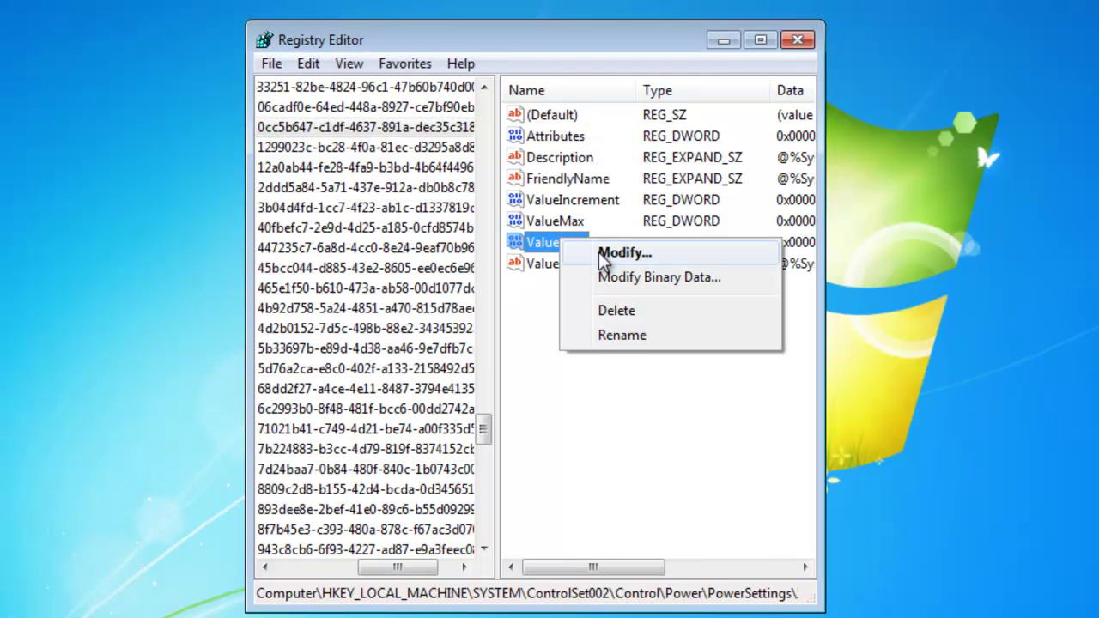
{"action": "left_click", "coordinate": [597, 249]}
{"action": "left_click", "coordinate": [635, 312]}
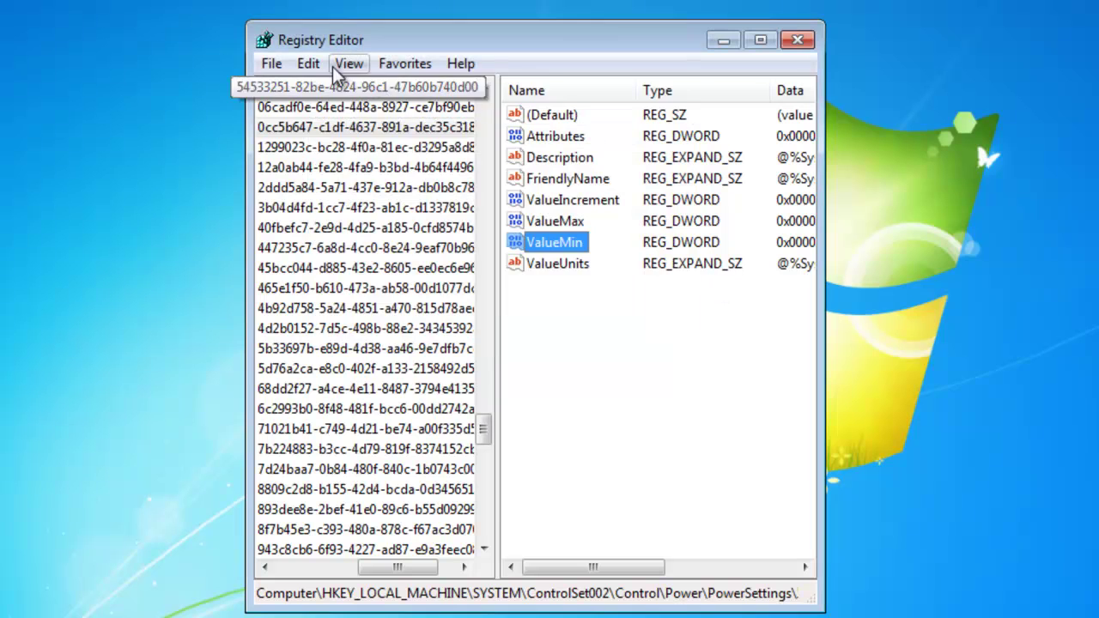
{"action": "left_click", "coordinate": [309, 63]}
{"action": "left_click", "coordinate": [400, 335]}
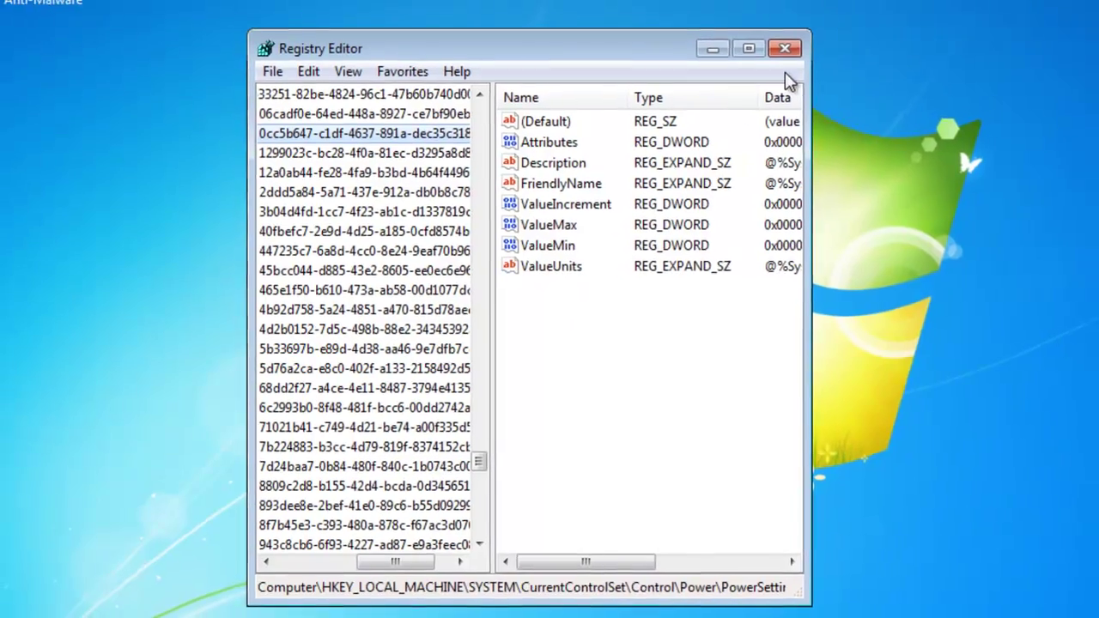
- Close Registry Editor and launch Resource Monitor from Task Manager's Performance view
{"action": "left_click", "coordinate": [767, 55]}
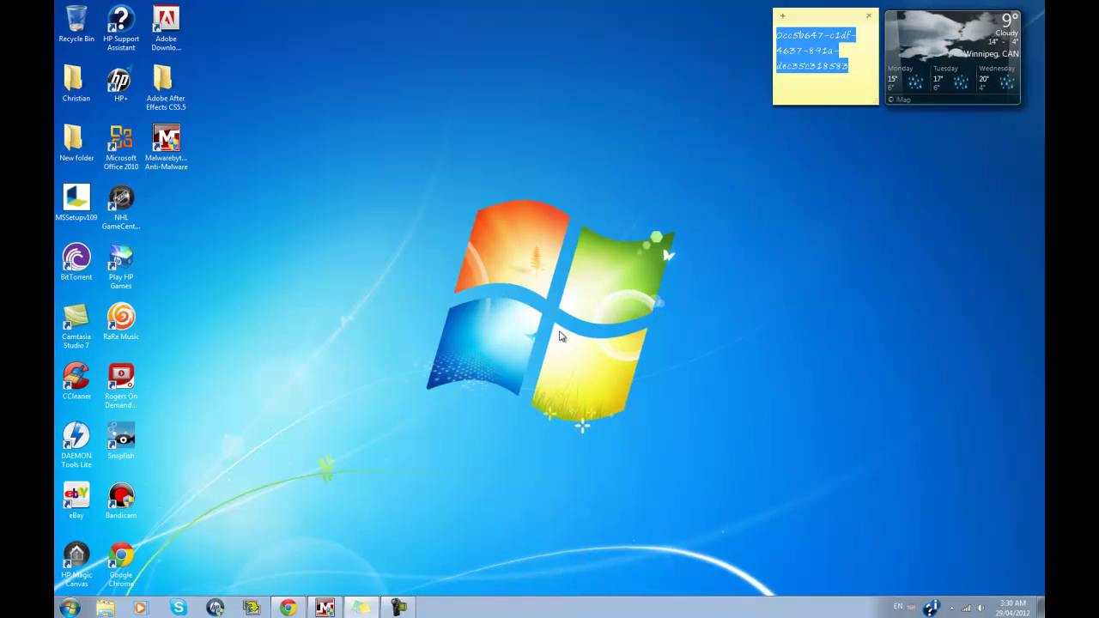
{"action": "left_click", "coordinate": [498, 308]}
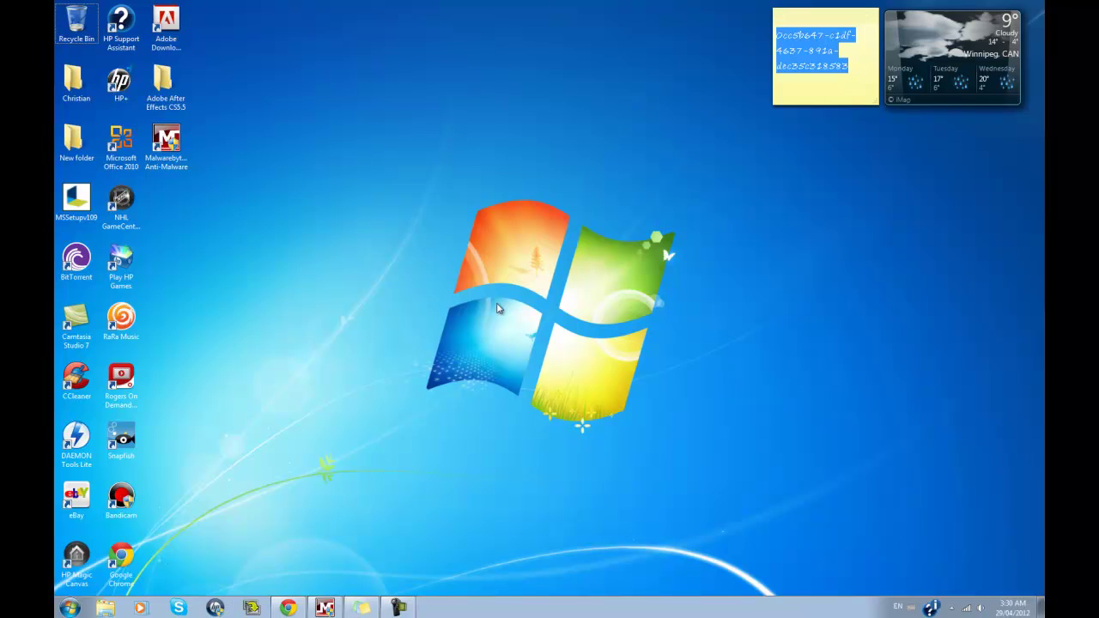
{"action": "key", "text": "ctrl+shift+Escape"}
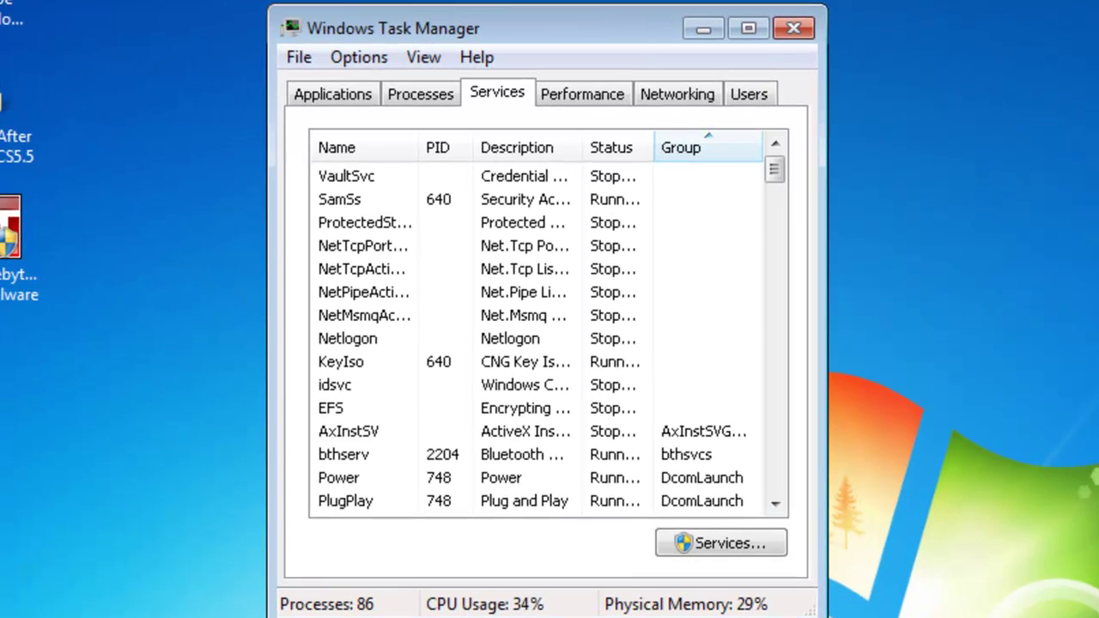
{"action": "left_click", "coordinate": [421, 95]}
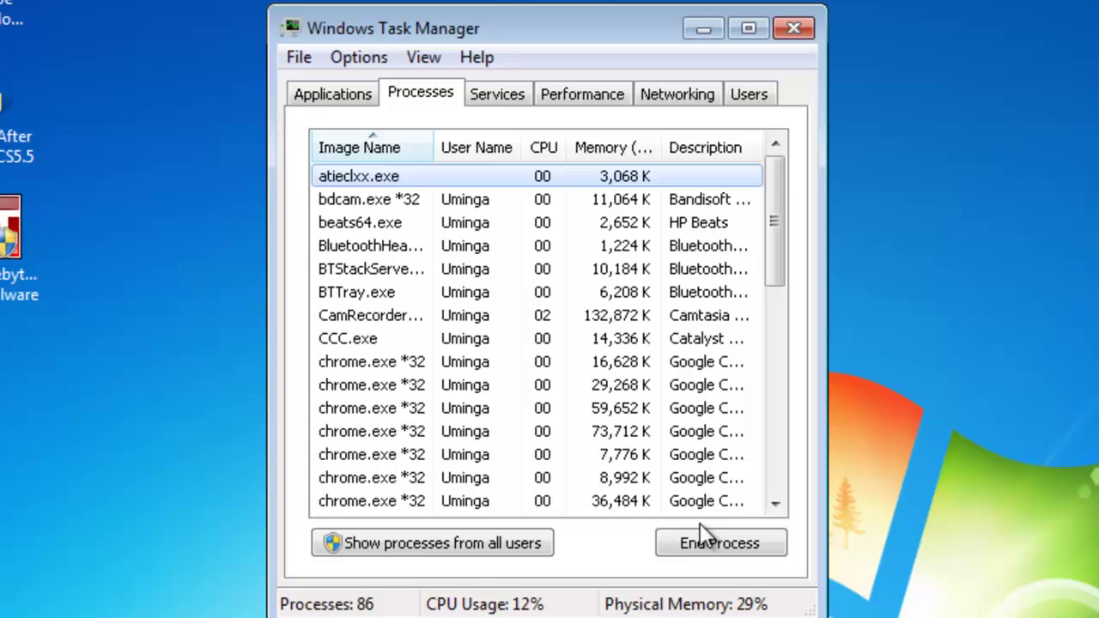
{"action": "left_click", "coordinate": [541, 99]}
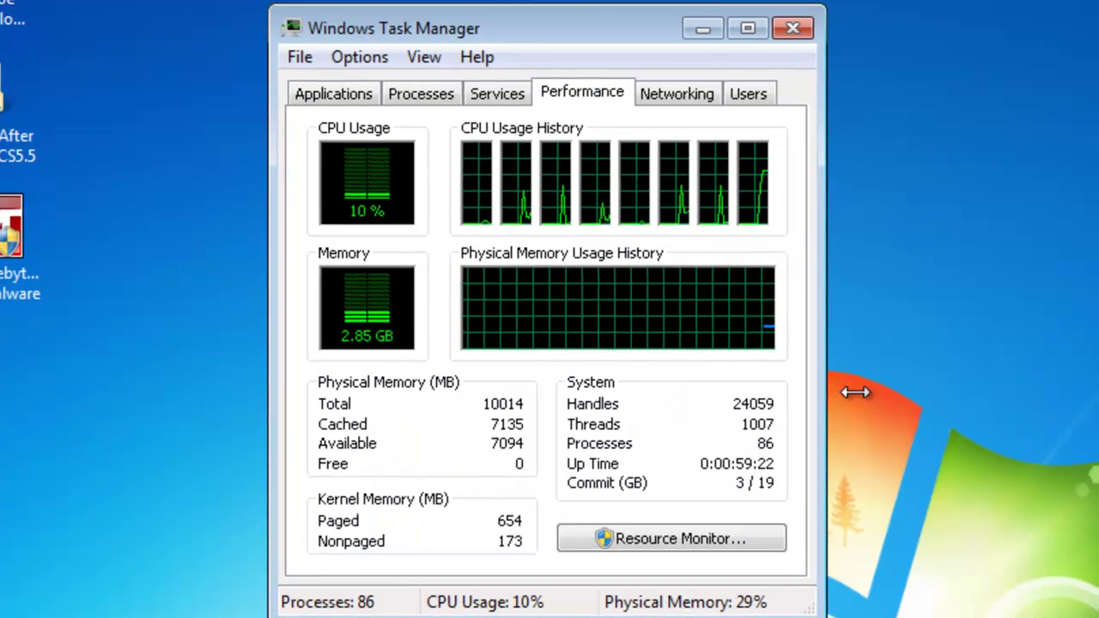
{"action": "left_click", "coordinate": [717, 530]}
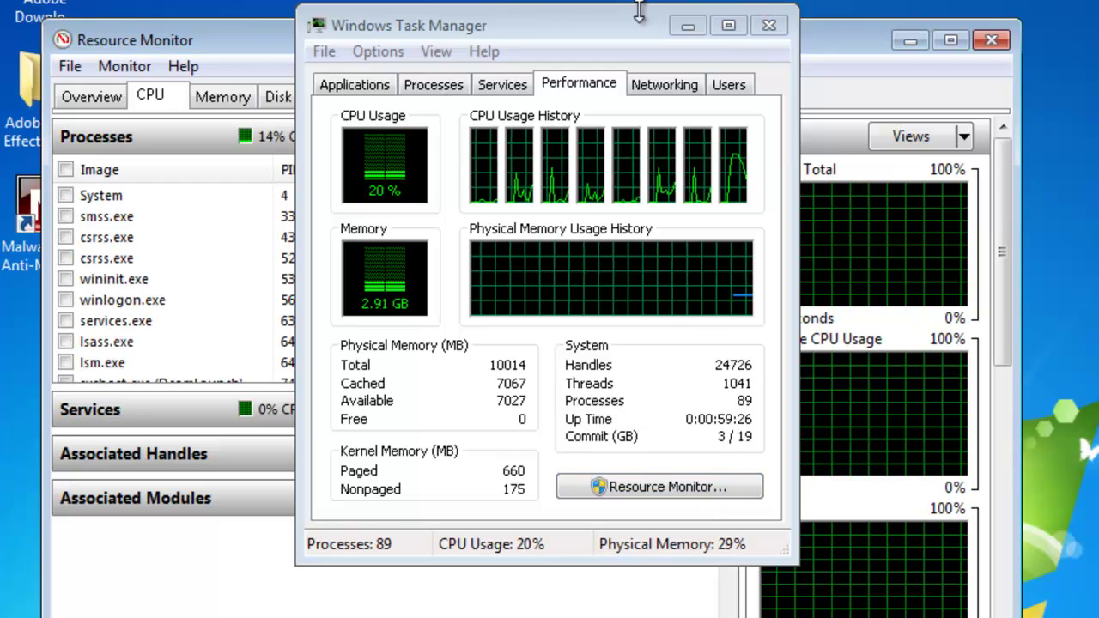
- Close Task Manager and scroll Resource Monitor's CPU graphs from CPU 0 through CPU 7
{"action": "left_click", "coordinate": [689, 27]}
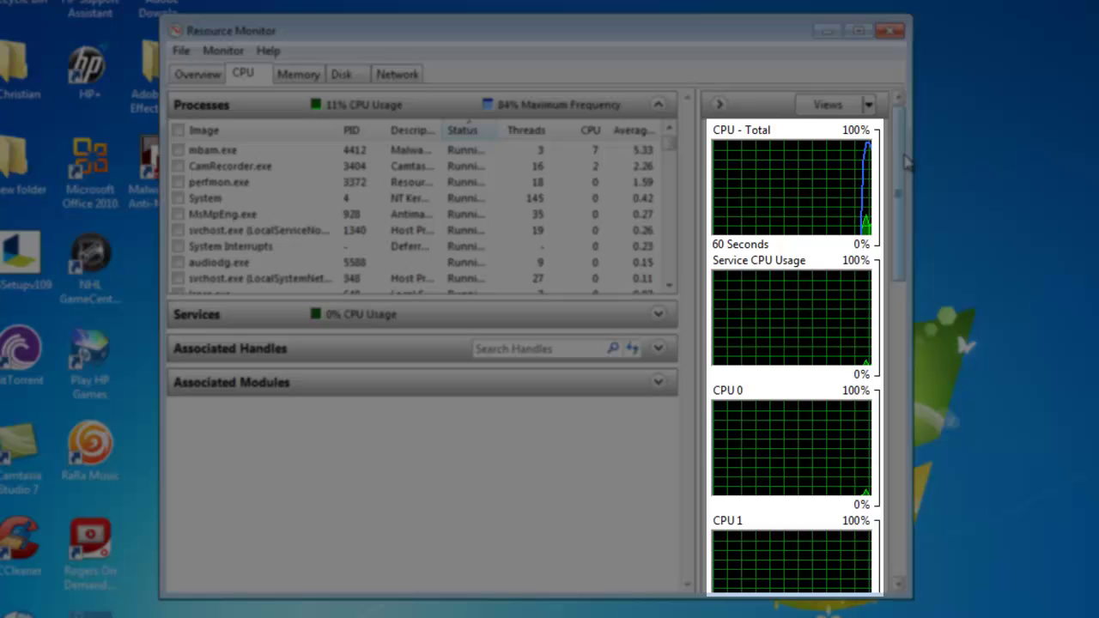
{"action": "mouse_move", "coordinate": [903, 154]}
{"action": "left_mouse_down"}
{"action": "mouse_move", "coordinate": [907, 447]}
{"action": "mouse_move", "coordinate": [926, 167]}
{"action": "mouse_move", "coordinate": [932, 290]}
{"action": "mouse_move", "coordinate": [915, 516]}
{"action": "left_mouse_up"}
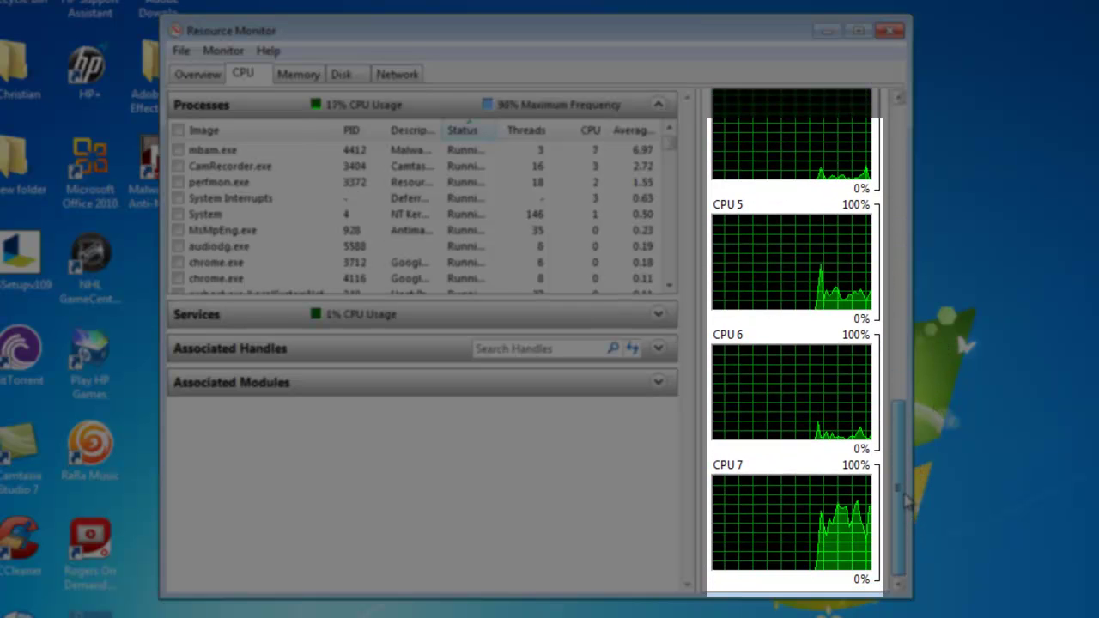
{"action": "left_click_drag", "start_coordinate": [915, 517], "coordinate": [900, 397]}
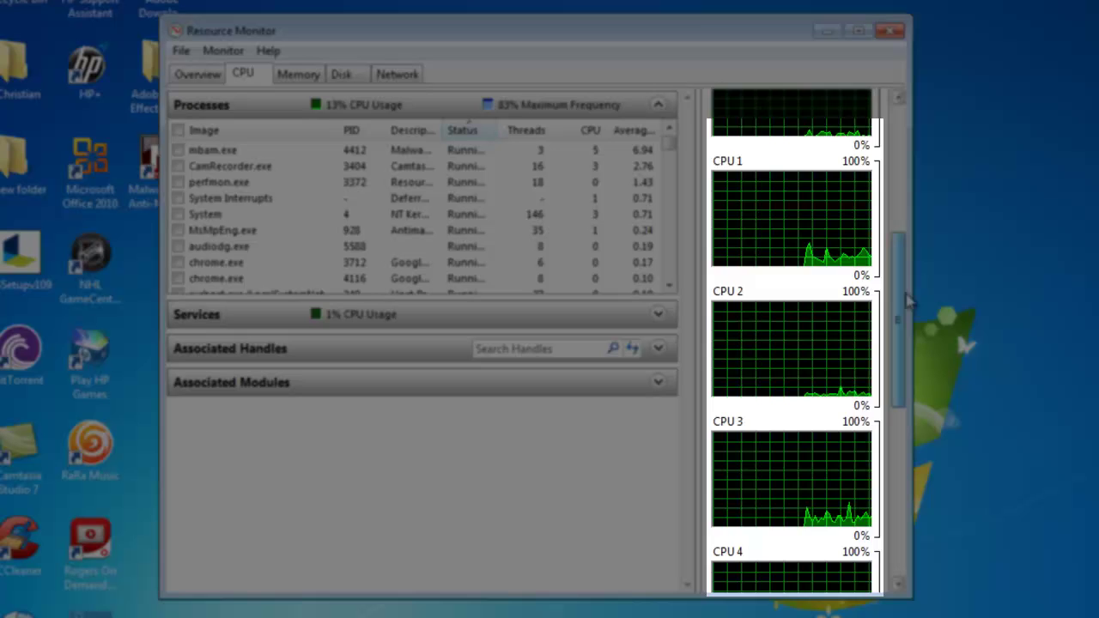
{"action": "mouse_move", "coordinate": [907, 300]}
{"action": "left_mouse_down"}
{"action": "mouse_move", "coordinate": [914, 215]}
{"action": "mouse_move", "coordinate": [930, 376]}
{"action": "mouse_move", "coordinate": [915, 485]}
{"action": "left_mouse_up"}
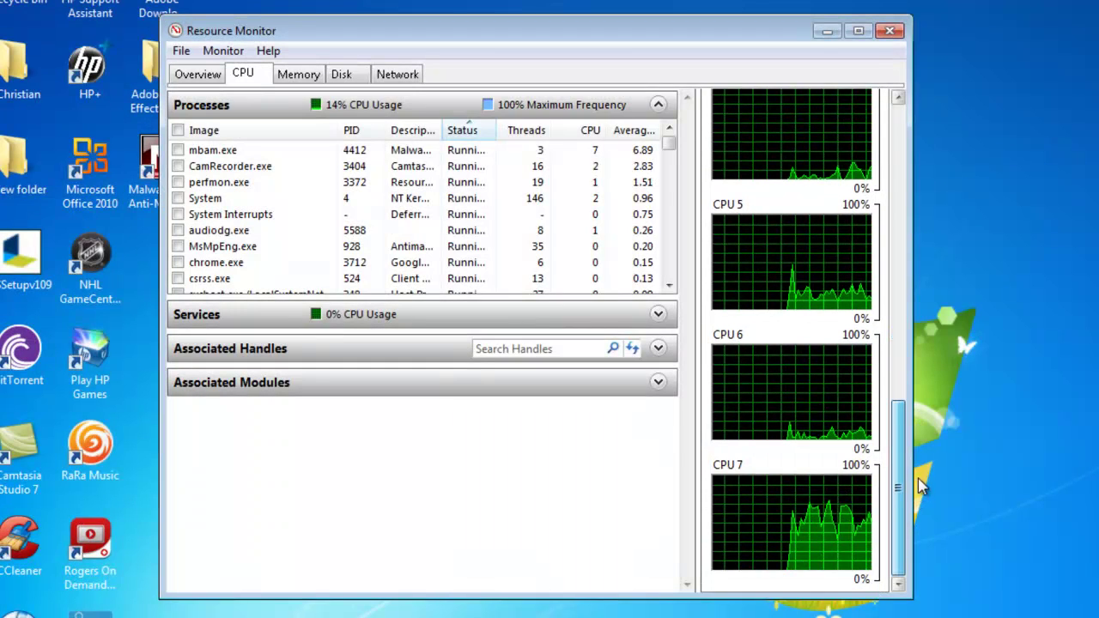
{"action": "mouse_move", "coordinate": [919, 485]}
{"action": "left_mouse_down"}
{"action": "mouse_move", "coordinate": [914, 193]}
{"action": "mouse_move", "coordinate": [931, 491]}
{"action": "left_mouse_up"}
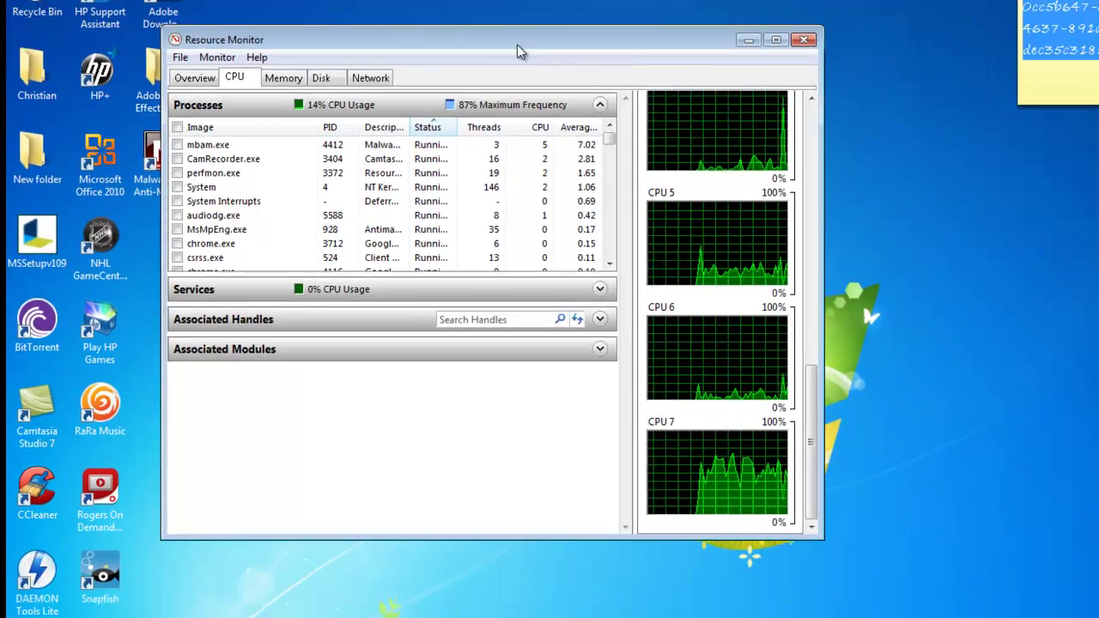
{"action": "mouse_move", "coordinate": [613, 29]}
{"action": "left_mouse_down"}
{"action": "mouse_move", "coordinate": [497, 97]}
{"action": "mouse_move", "coordinate": [510, 103]}
{"action": "left_mouse_up"}
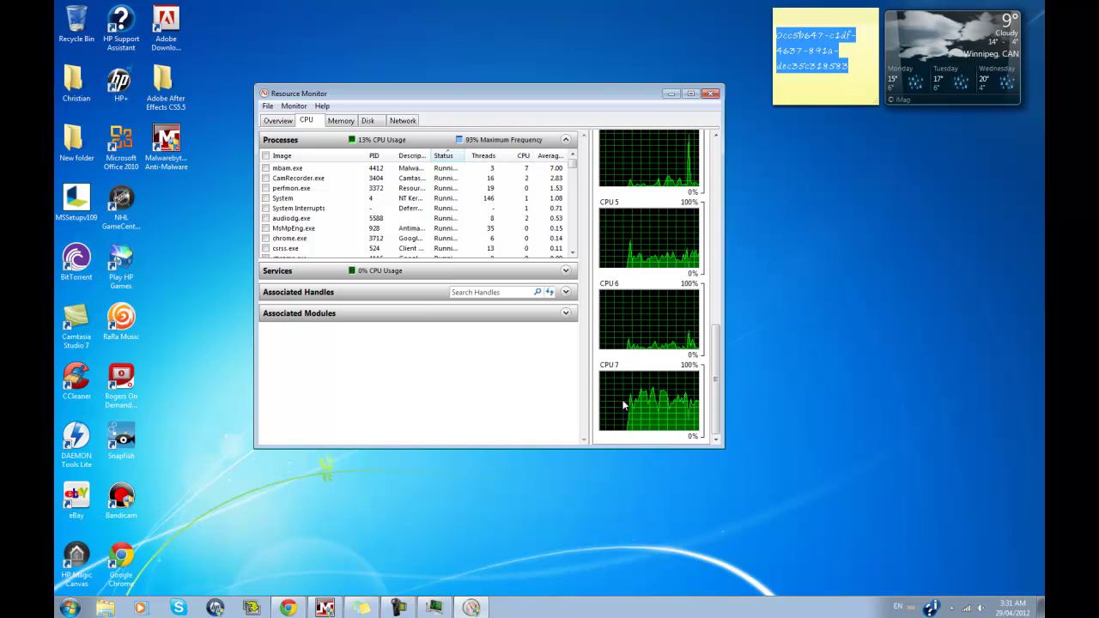
{"action": "mouse_move", "coordinate": [716, 393]}
{"action": "left_mouse_down"}
{"action": "mouse_move", "coordinate": [717, 265]}
{"action": "mouse_move", "coordinate": [724, 439]}
{"action": "left_mouse_up"}
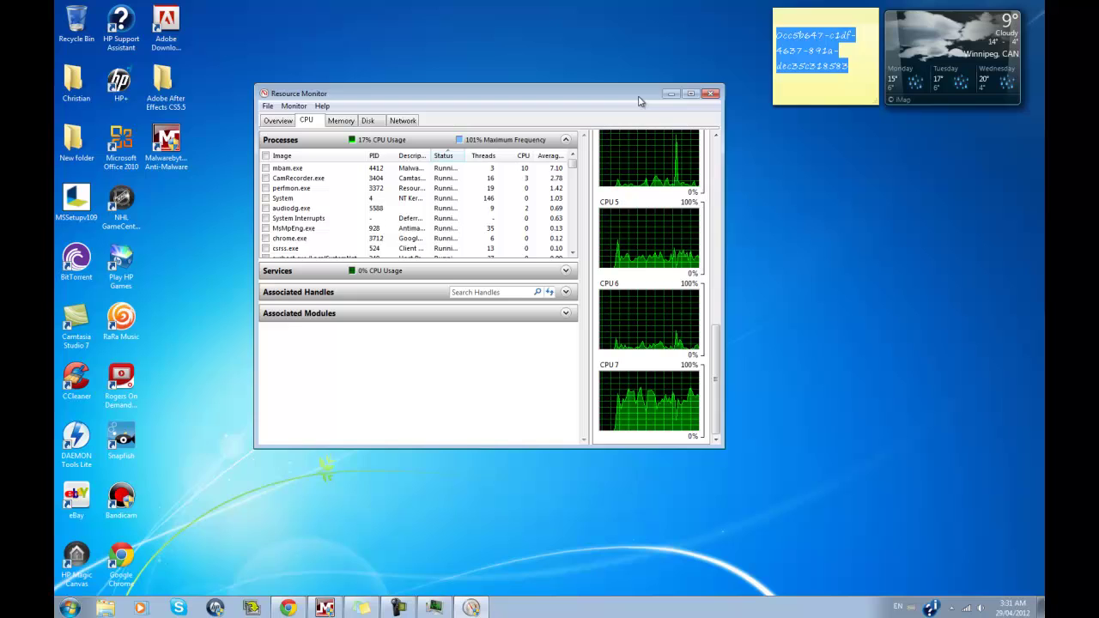
{"action": "left_click_drag", "start_coordinate": [638, 101], "coordinate": [645, 98]}
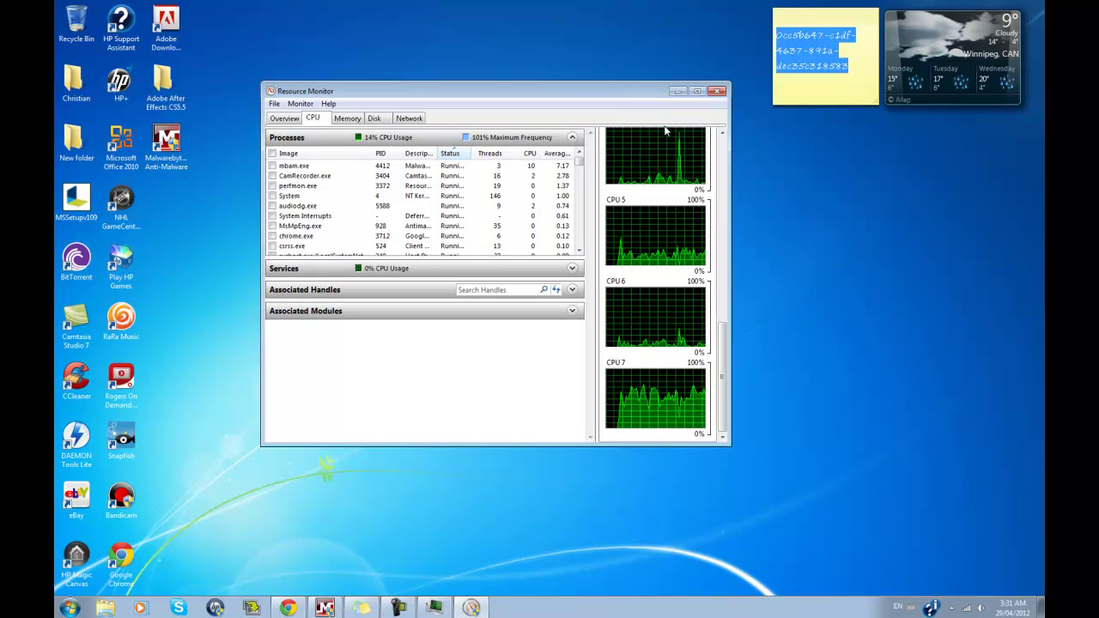
{"action": "left_click", "coordinate": [716, 91]}
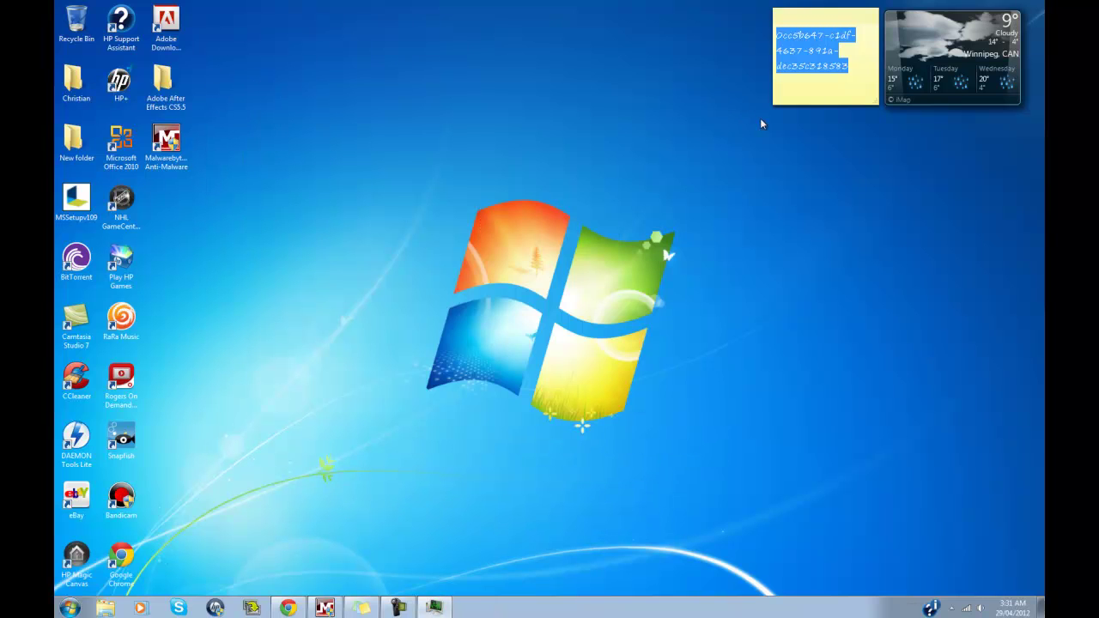
{"action": "right_click", "coordinate": [393, 351]}
{"action": "left_click", "coordinate": [453, 403]}
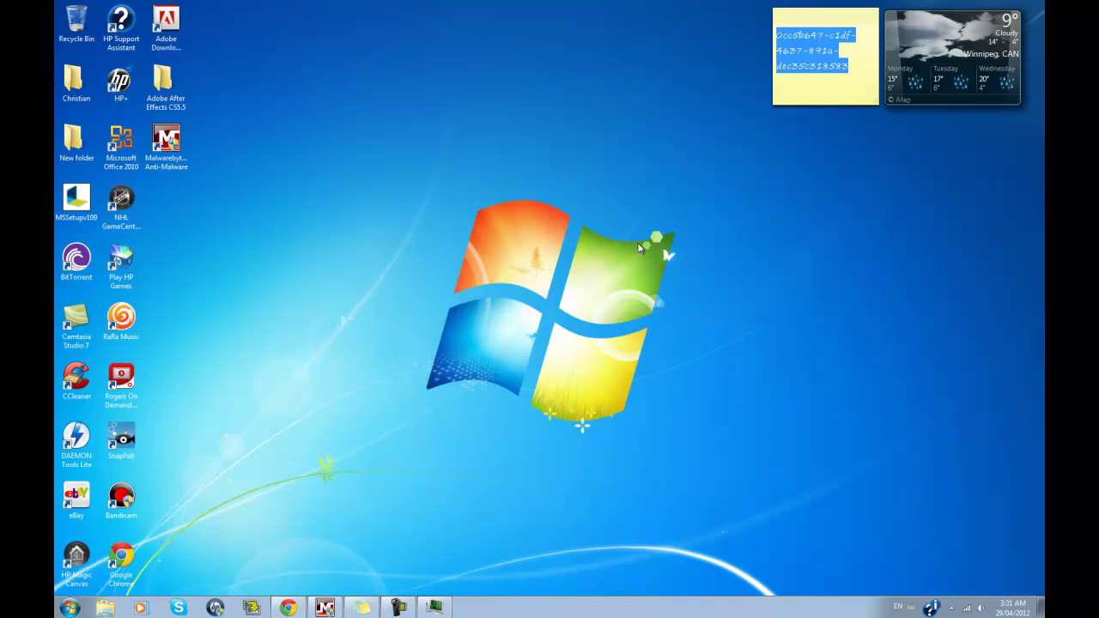